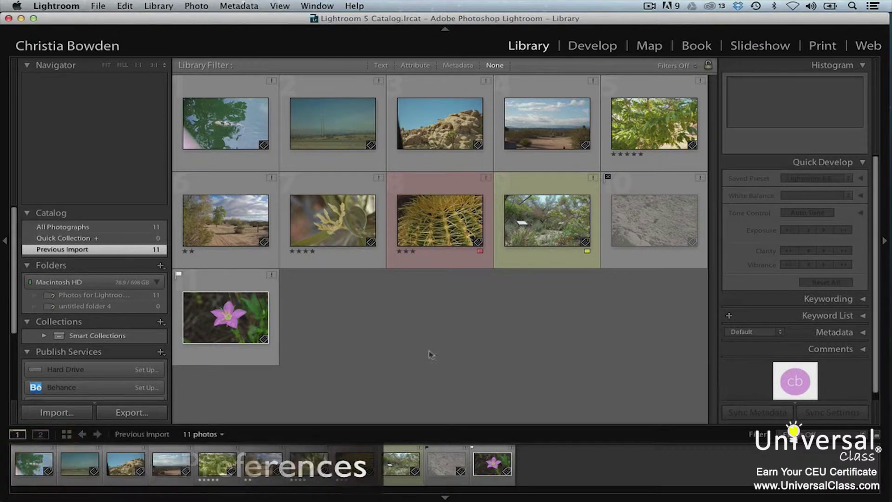
- Open the preferences, review the General settings, and close the Preferences window
{"action": "left_click", "coordinate": [56, 7]}
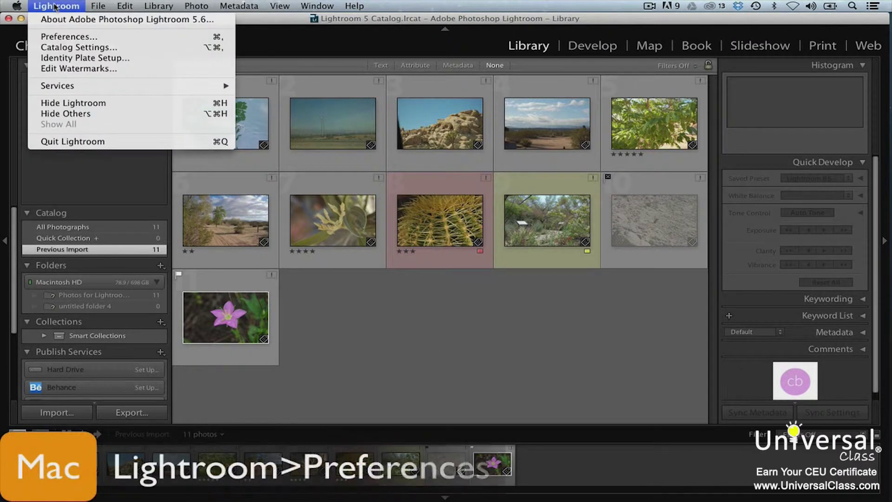
{"action": "left_click", "coordinate": [67, 37]}
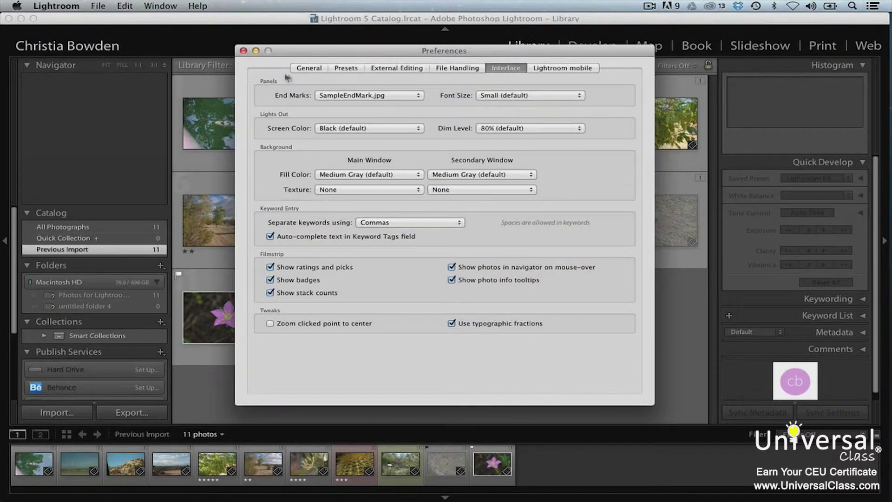
{"action": "left_click", "coordinate": [302, 70]}
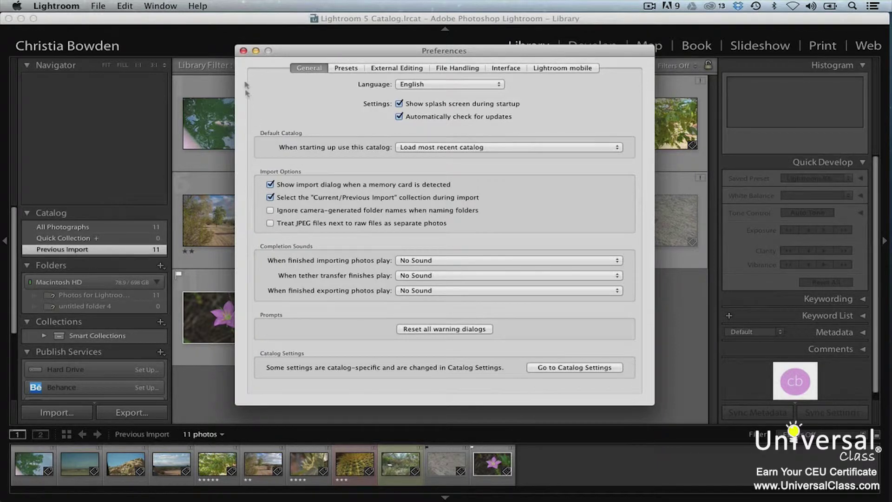
{"action": "left_click", "coordinate": [243, 50]}
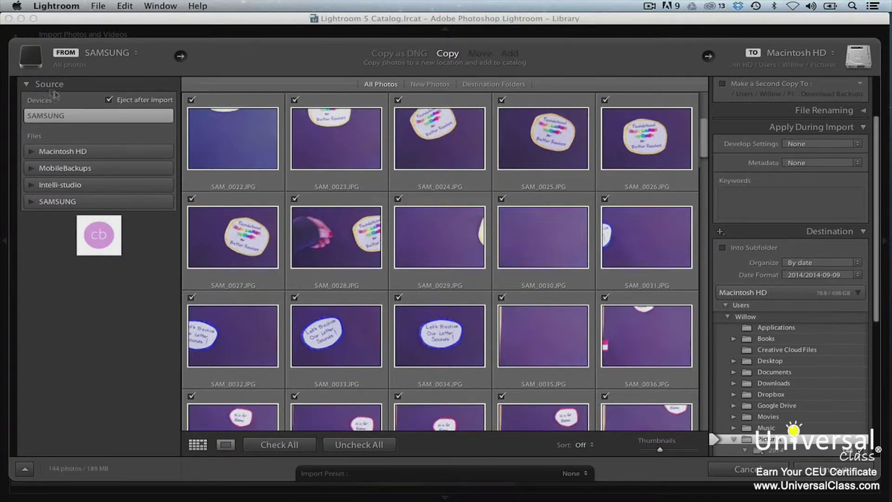
- Expand the SAMSUNG volume under the source files, select its DCIM folder as the import source, and open the source choices
{"action": "left_click", "coordinate": [27, 85]}
{"action": "left_click", "coordinate": [26, 85]}
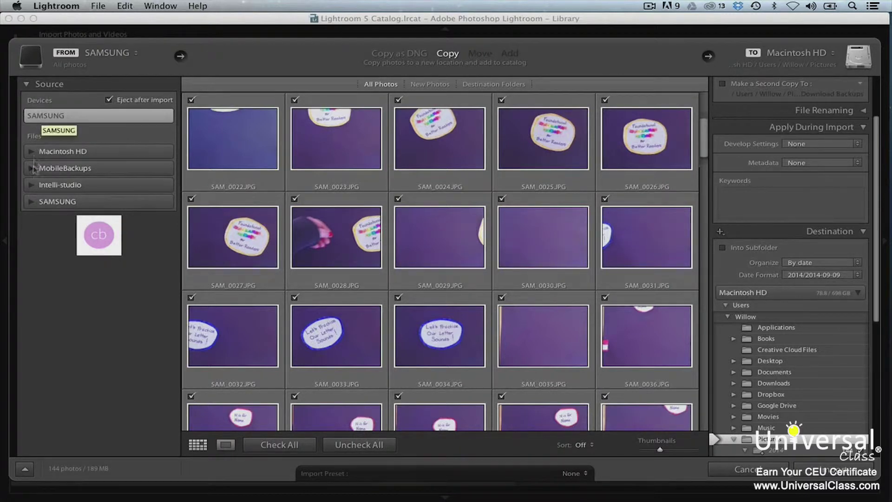
{"action": "left_click", "coordinate": [31, 203]}
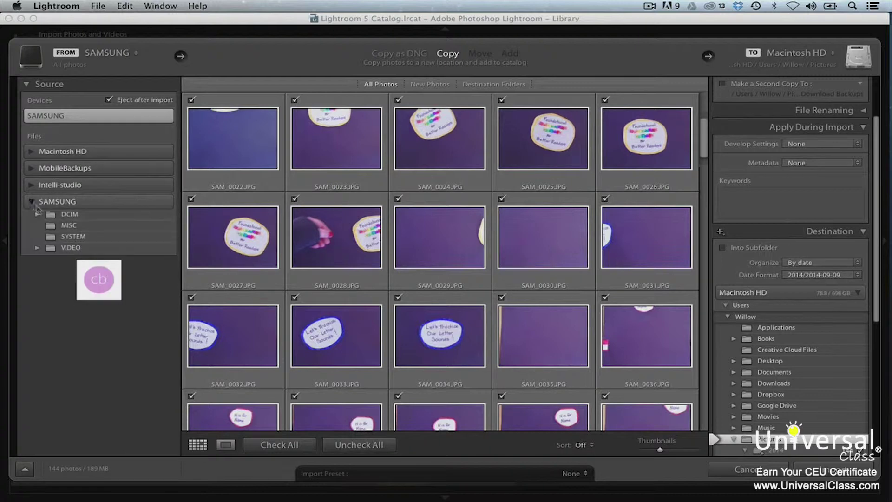
{"action": "left_click", "coordinate": [50, 216]}
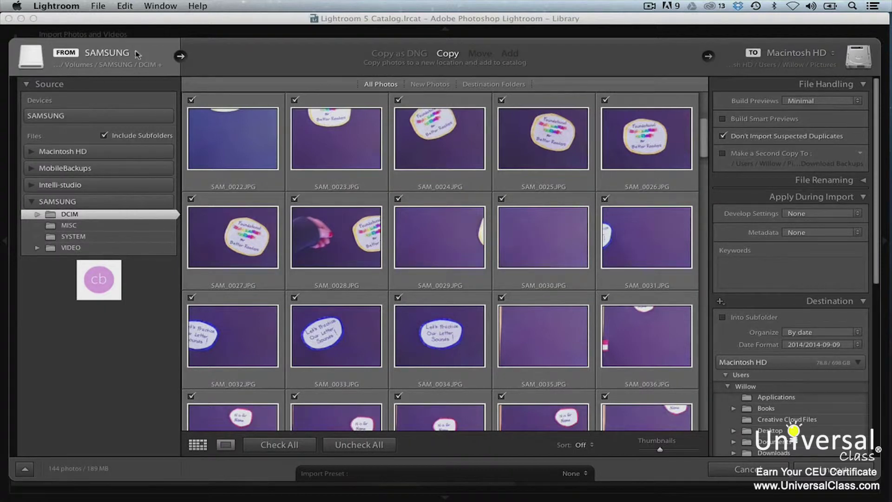
{"action": "left_click", "coordinate": [136, 54]}
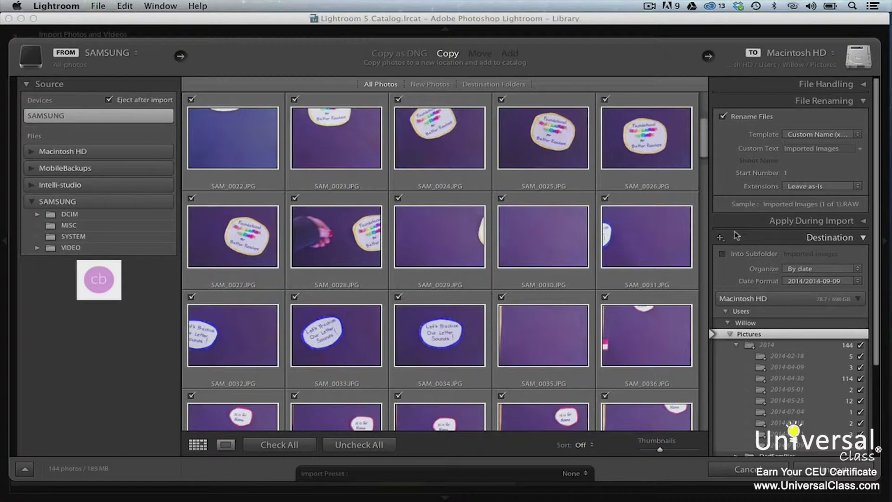
- Create a new destination folder named Imported Images inside Pictures and choose it for the import
{"action": "left_click", "coordinate": [720, 237]}
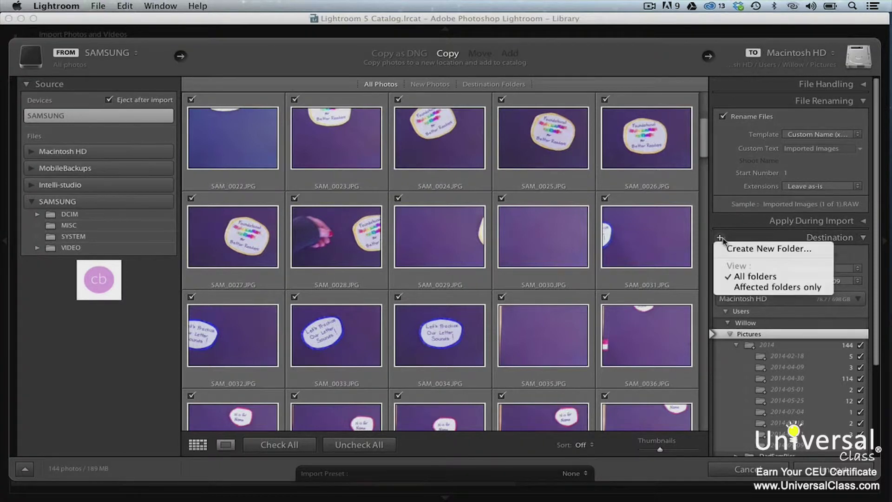
{"action": "left_click", "coordinate": [724, 250]}
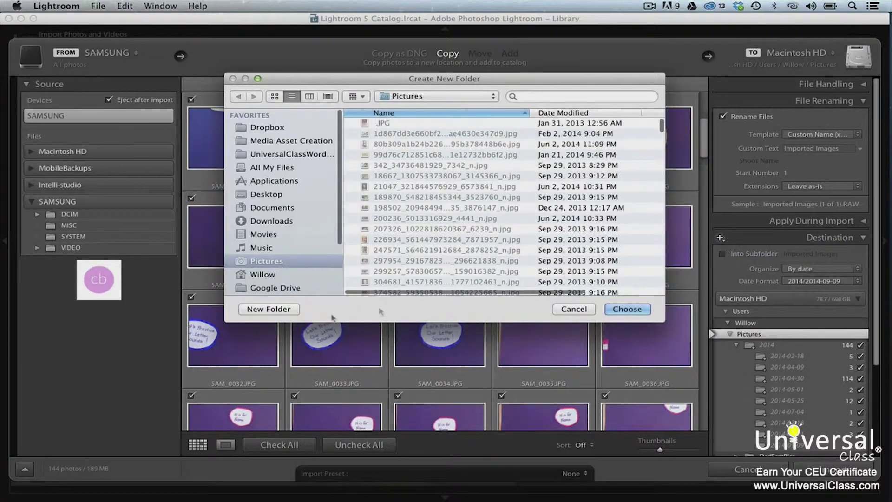
{"action": "left_click", "coordinate": [288, 309]}
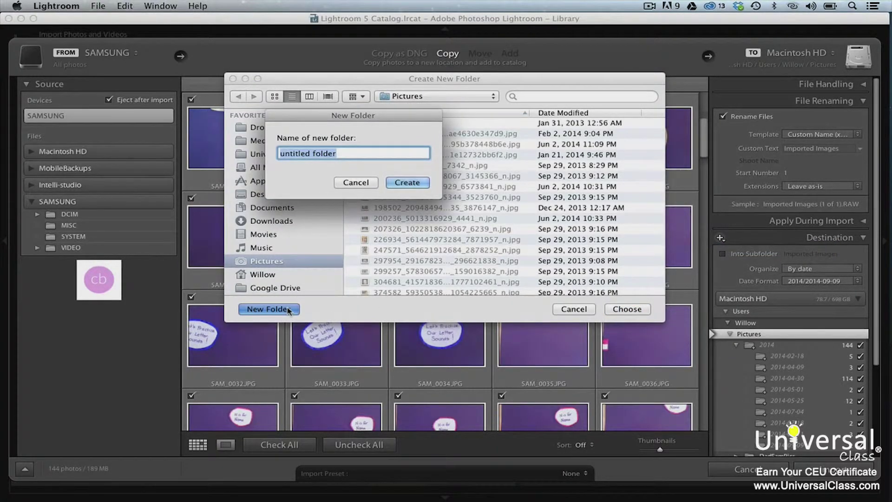
{"action": "type", "text": "Imported Images"}
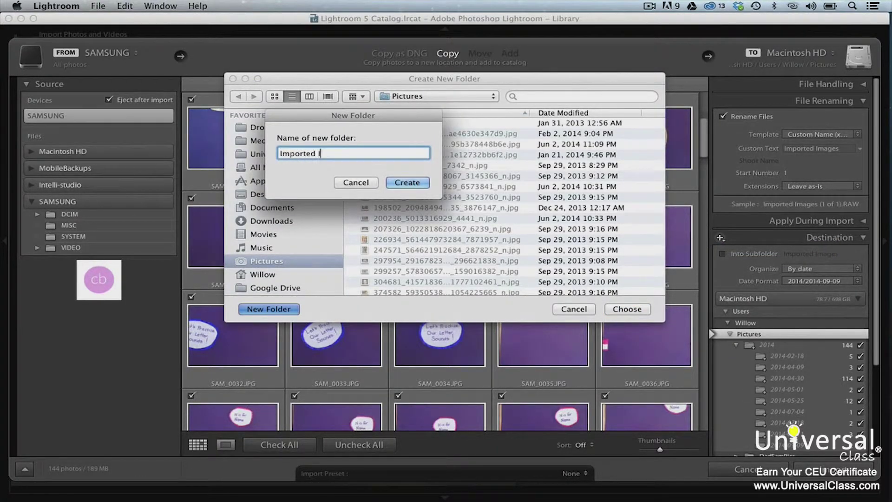
{"action": "left_click", "coordinate": [417, 183]}
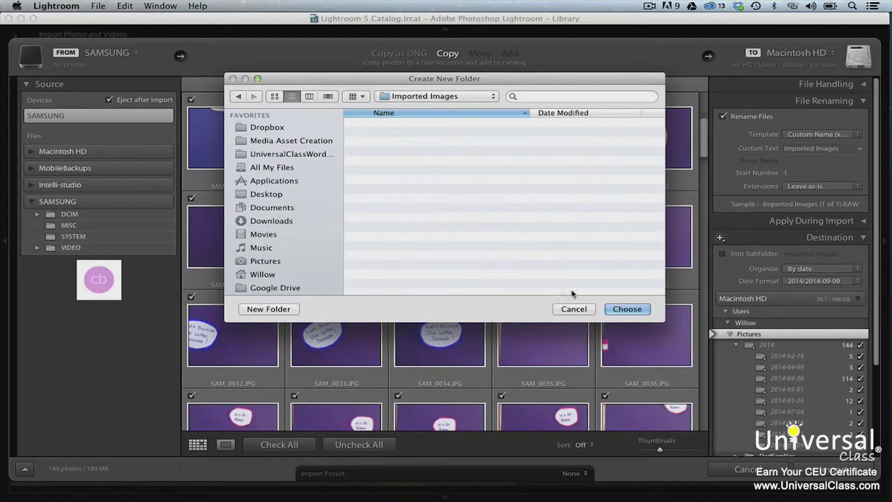
{"action": "left_click", "coordinate": [634, 310]}
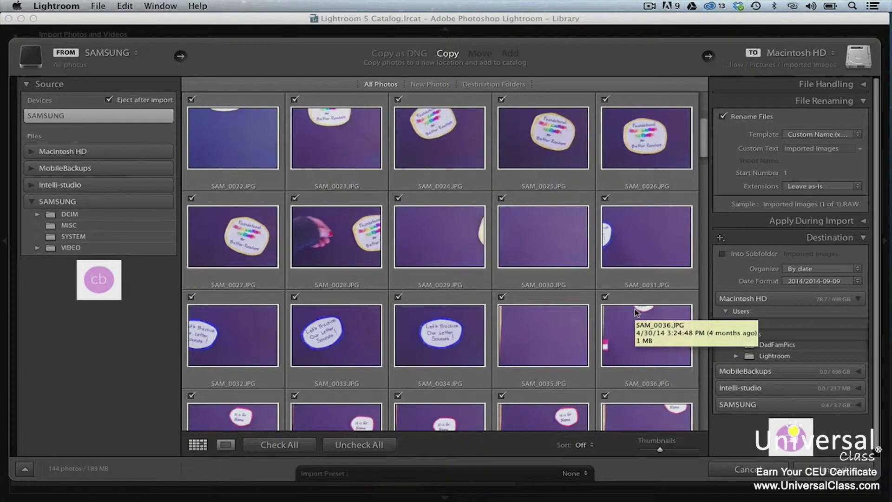
- Set the import destination to the existing Imported Images folder in Pictures through the Other Destination option
{"action": "left_click", "coordinate": [781, 56]}
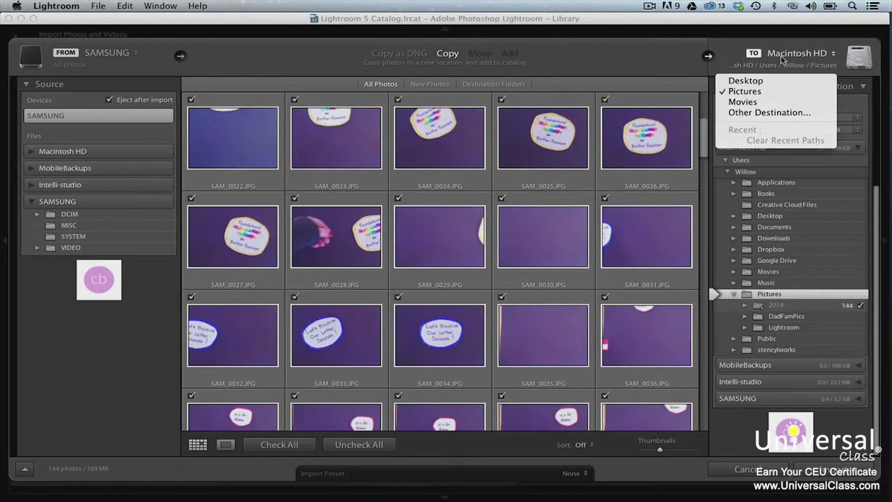
{"action": "left_click", "coordinate": [775, 112]}
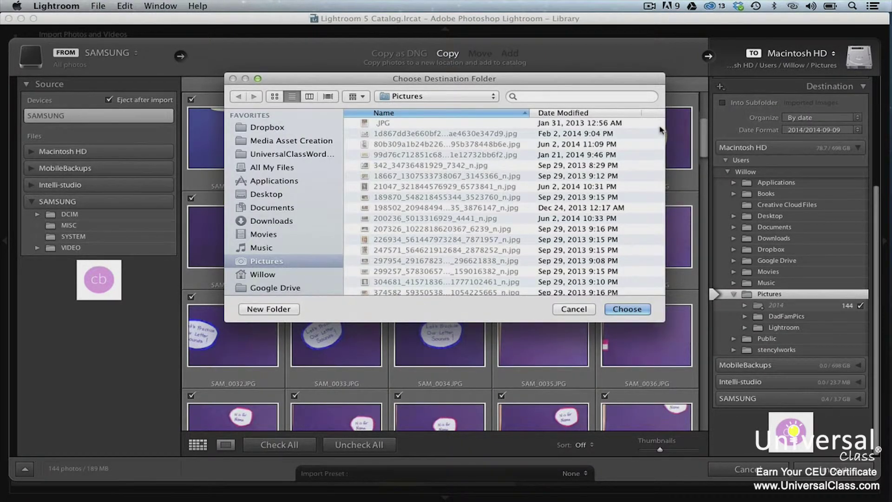
{"action": "scroll", "coordinate": [599, 182], "scroll_direction": "down", "scroll_amount": 5}
{"action": "left_click_drag", "start_coordinate": [660, 135], "coordinate": [665, 284]}
{"action": "left_click", "coordinate": [467, 221]}
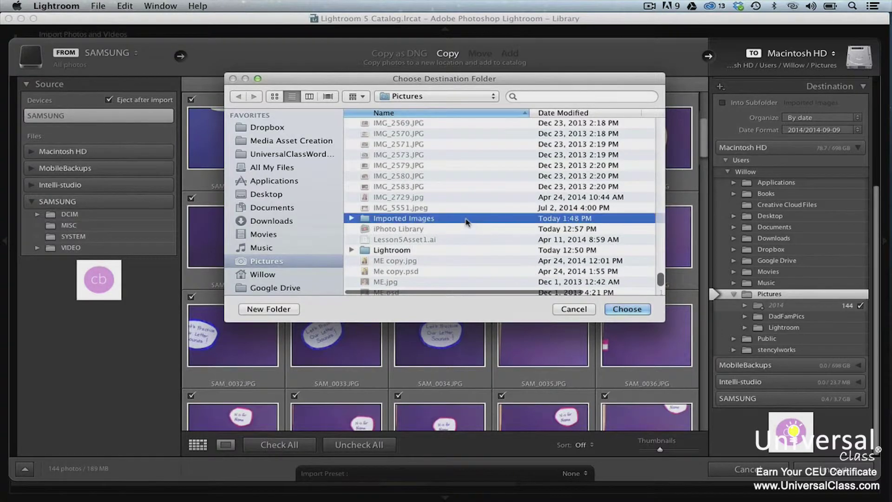
{"action": "left_click", "coordinate": [643, 311]}
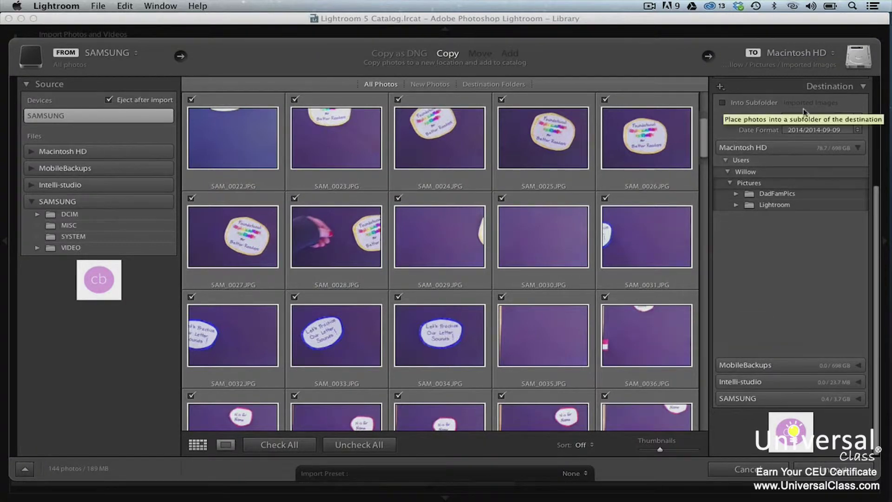
- Organize the imported photos into one folder and place them into the Imported Images subfolder
{"action": "left_click", "coordinate": [859, 117]}
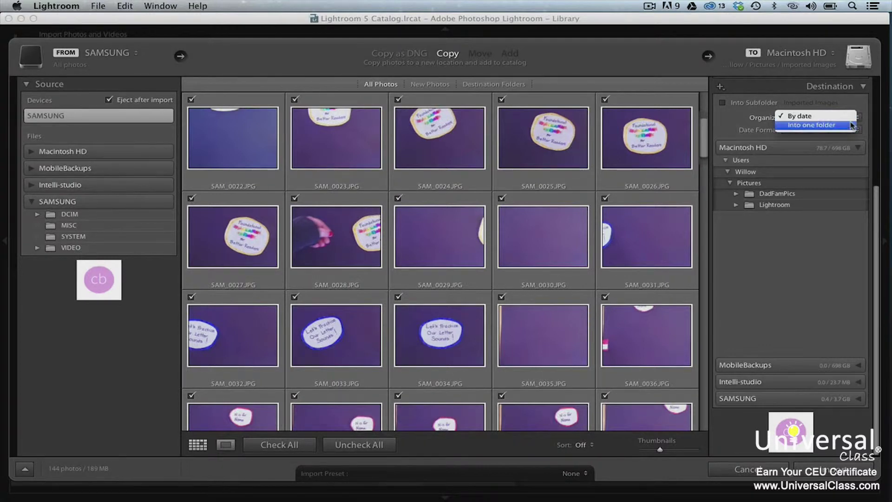
{"action": "left_click", "coordinate": [851, 125]}
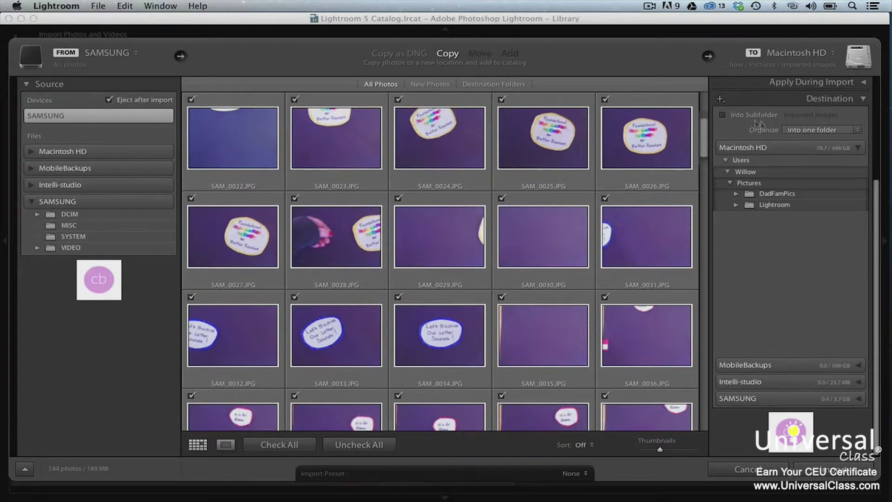
{"action": "left_click", "coordinate": [723, 116]}
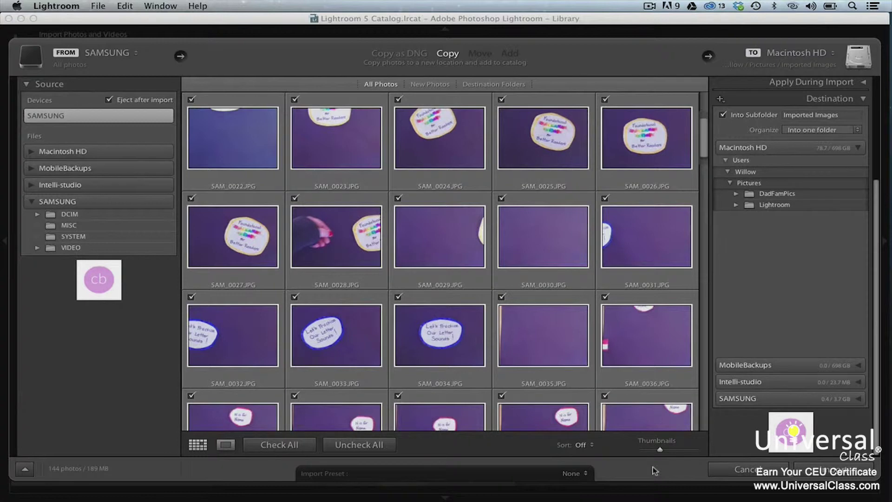
- Save the current import settings as a new preset named MainImport
{"action": "left_click", "coordinate": [585, 474]}
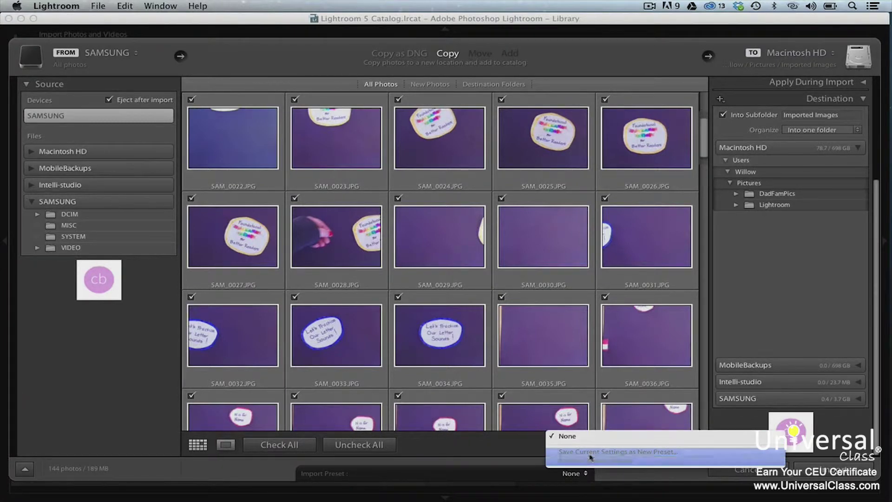
{"action": "left_click", "coordinate": [592, 453]}
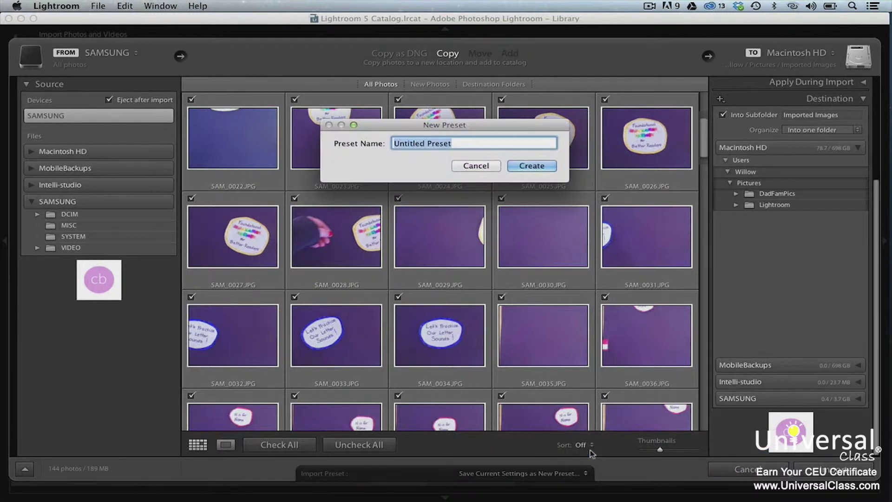
{"action": "type", "text": "Ma"}
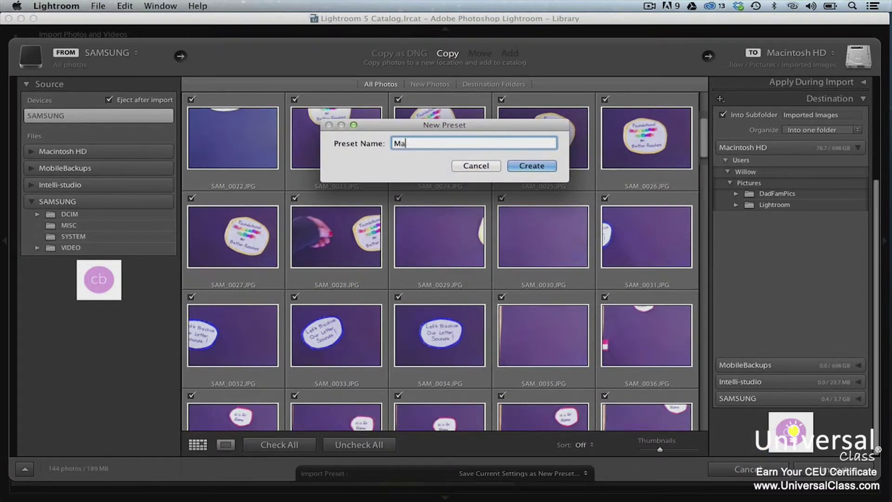
{"action": "type", "text": "inImport"}
{"action": "left_click", "coordinate": [532, 167]}
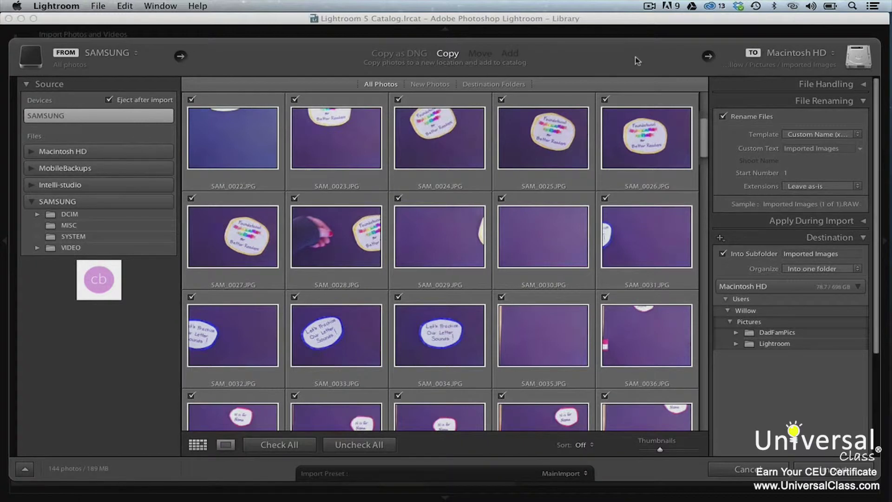
- Enable making a second copy in the file handling settings and choose the Imported Images folder in Pictures for it
{"action": "left_click", "coordinate": [860, 85]}
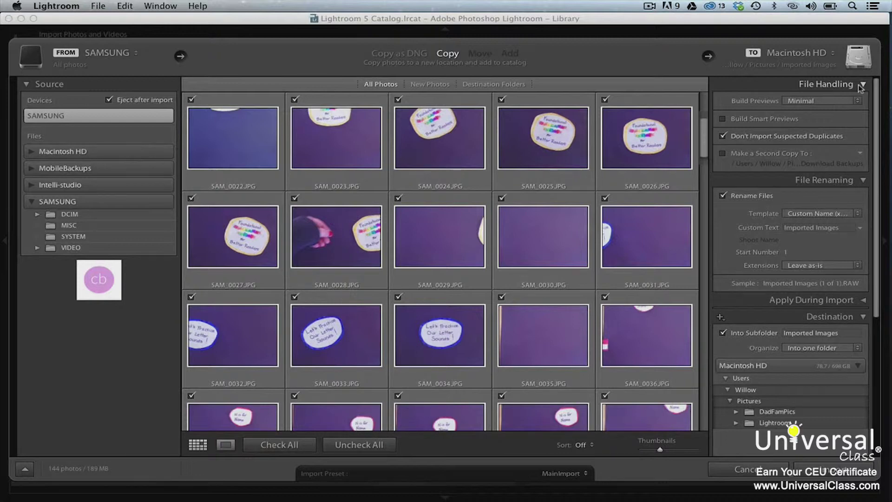
{"action": "left_click", "coordinate": [723, 154]}
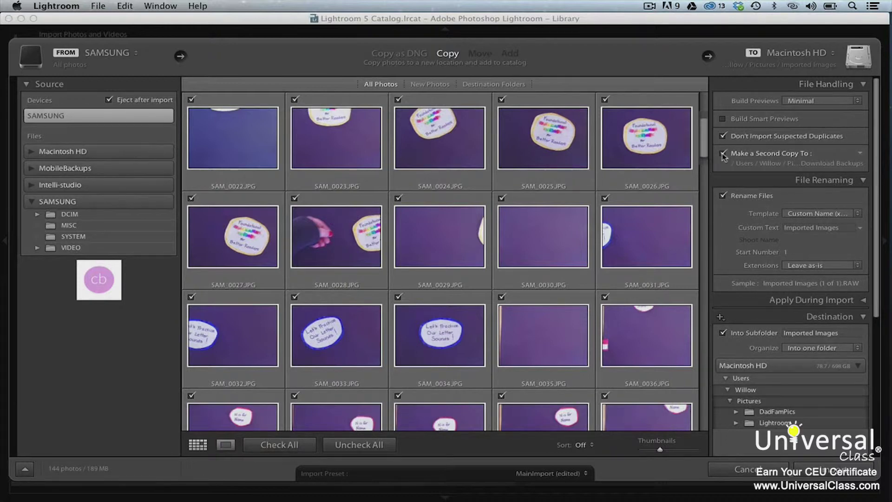
{"action": "left_click", "coordinate": [863, 155]}
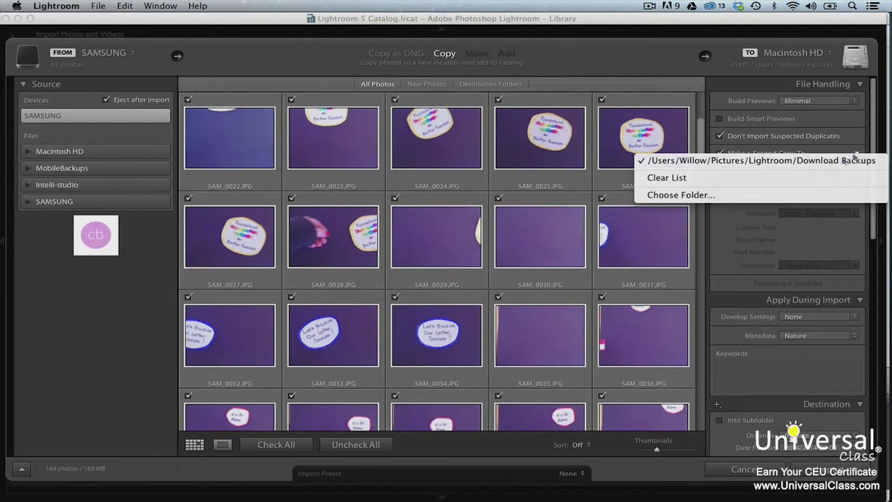
{"action": "left_click", "coordinate": [780, 195]}
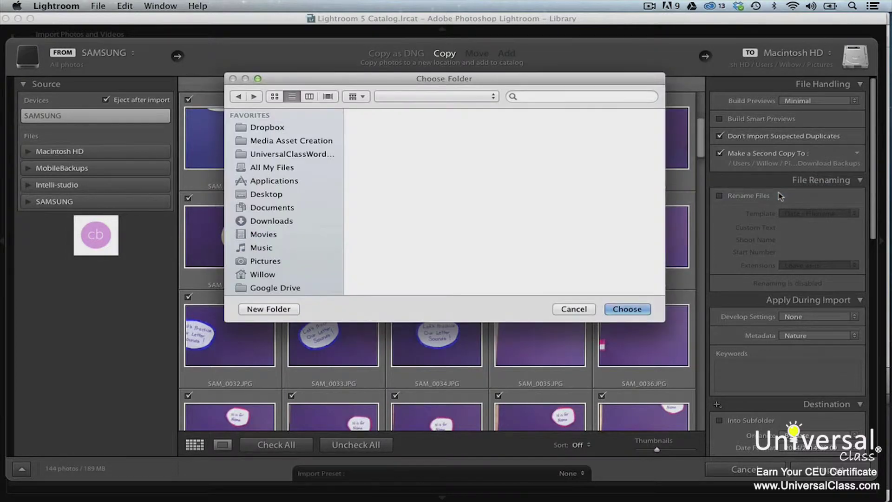
{"action": "left_click", "coordinate": [266, 260]}
{"action": "scroll", "coordinate": [426, 270], "scroll_direction": "down", "scroll_amount": 10}
{"action": "scroll", "coordinate": [426, 271], "scroll_direction": "down", "scroll_amount": 15}
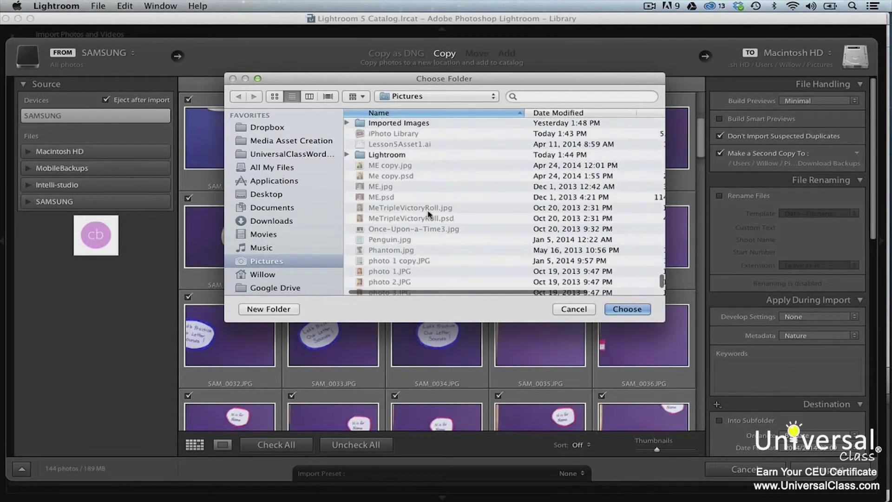
{"action": "left_click", "coordinate": [426, 124]}
{"action": "left_click", "coordinate": [623, 310]}
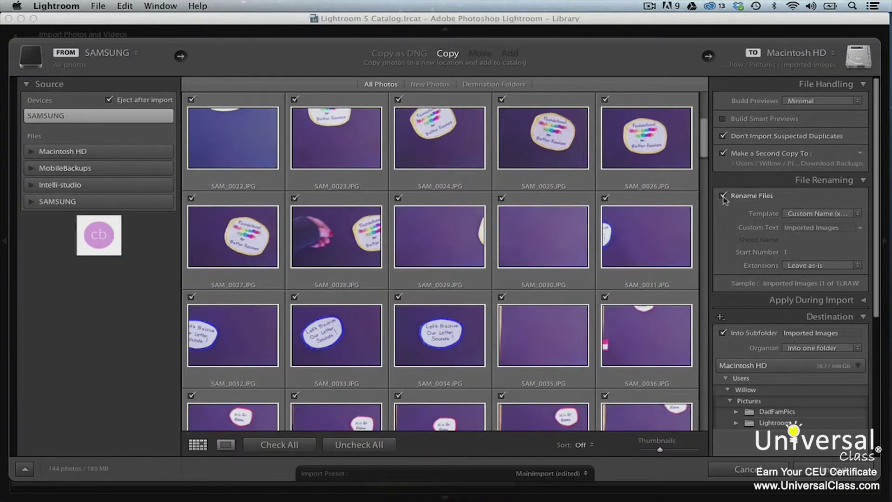
- Try the Custom Name - Sequence template for renaming files, and restore the Custom Name (x of y) template
{"action": "left_click", "coordinate": [854, 215]}
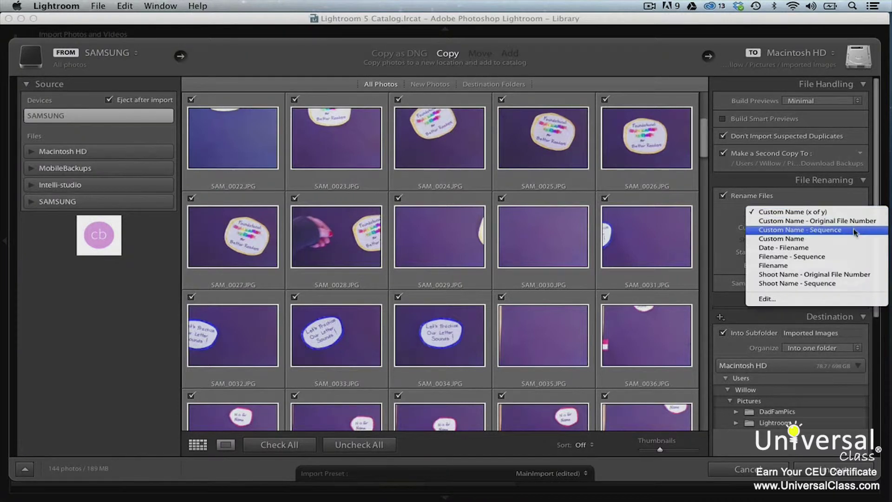
{"action": "left_click", "coordinate": [854, 229]}
{"action": "left_click", "coordinate": [854, 227]}
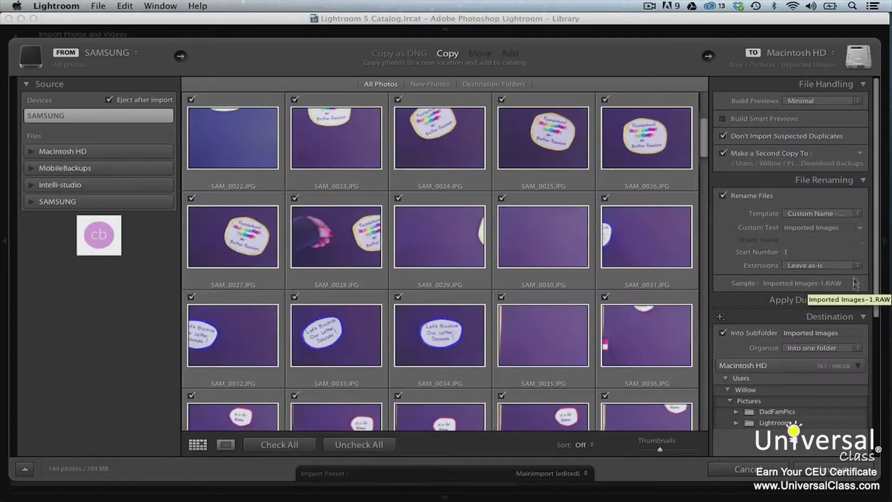
{"action": "left_click", "coordinate": [857, 213]}
{"action": "left_click", "coordinate": [853, 194]}
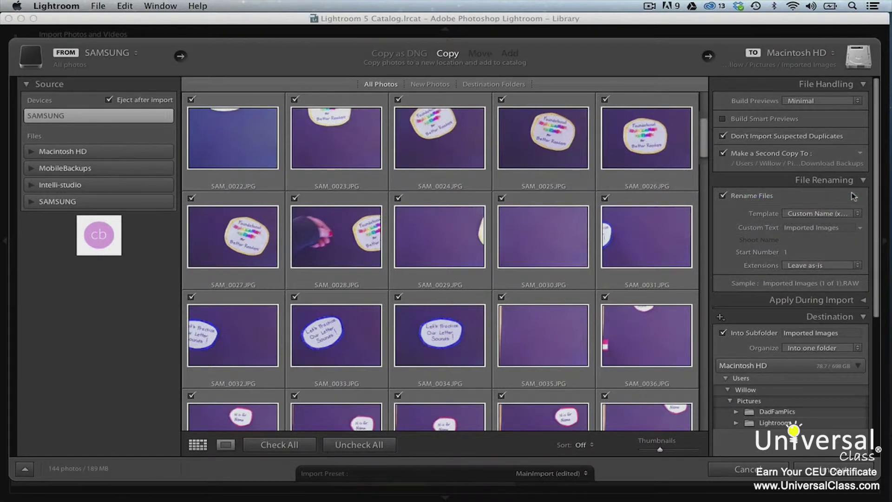
- Open the Filename Template Editor on the Custom Name (x of y) template, review its tokens and close it
{"action": "left_click", "coordinate": [857, 213]}
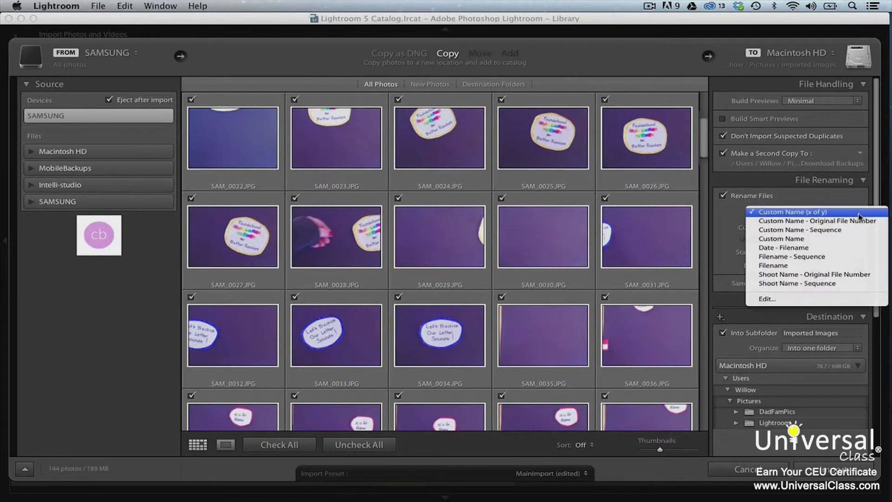
{"action": "left_click", "coordinate": [803, 298]}
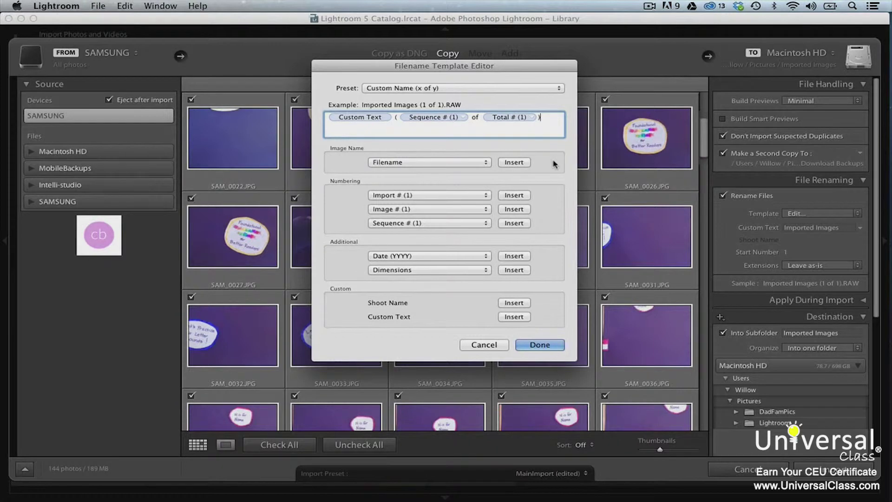
{"action": "left_click", "coordinate": [550, 344]}
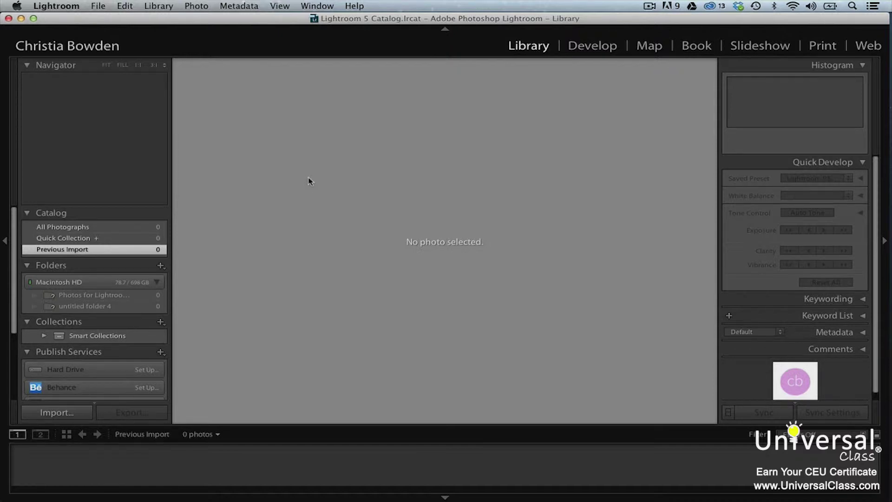
- Start a new photo and video import from the Photos for LightroomVideos folder on the Desktop, excluding subfolders
{"action": "left_click", "coordinate": [105, 7]}
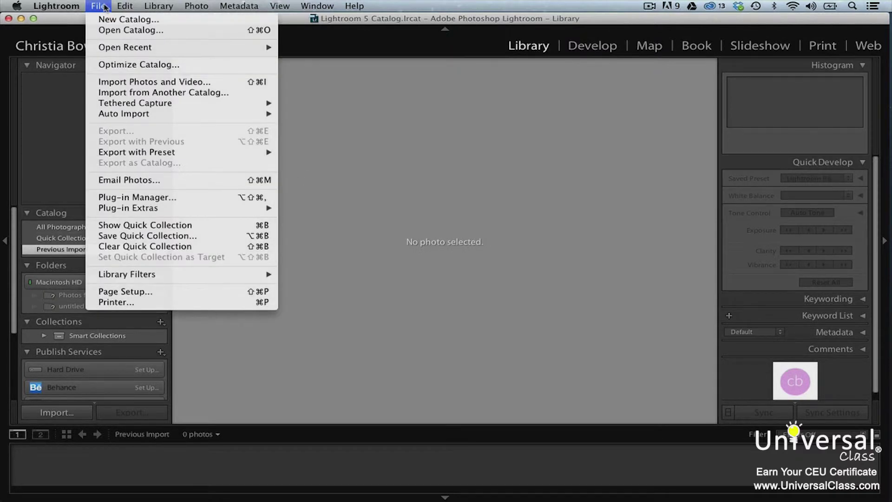
{"action": "left_click", "coordinate": [126, 84]}
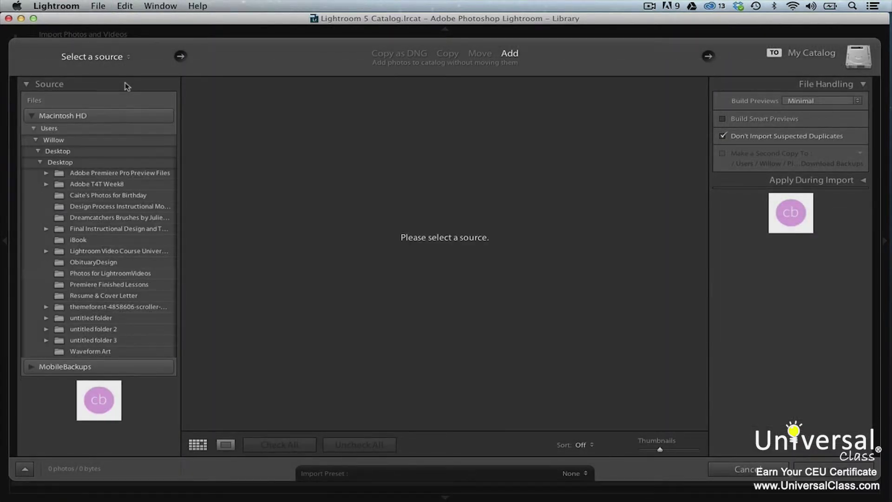
{"action": "left_click", "coordinate": [122, 274]}
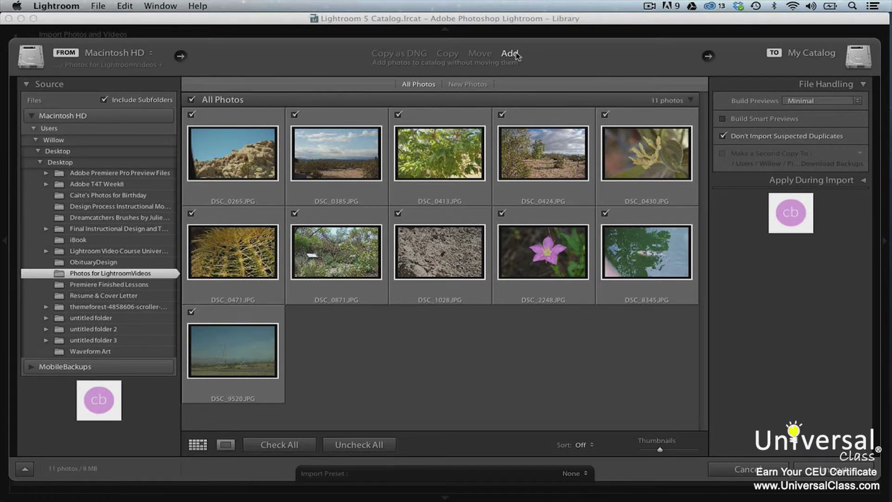
{"action": "left_click", "coordinate": [104, 100]}
- Create a metadata preset named Nature with copy name California and the photographer's name as copyright, and apply it during import
{"action": "left_click", "coordinate": [863, 181]}
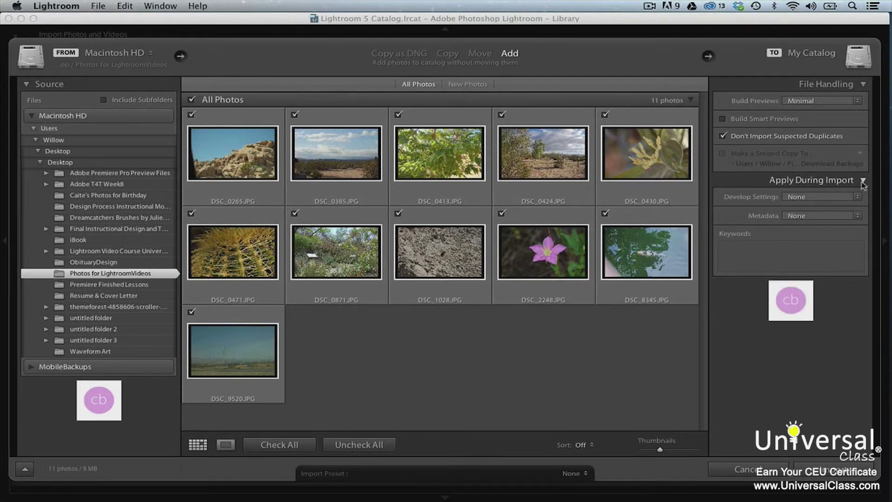
{"action": "left_click", "coordinate": [859, 215]}
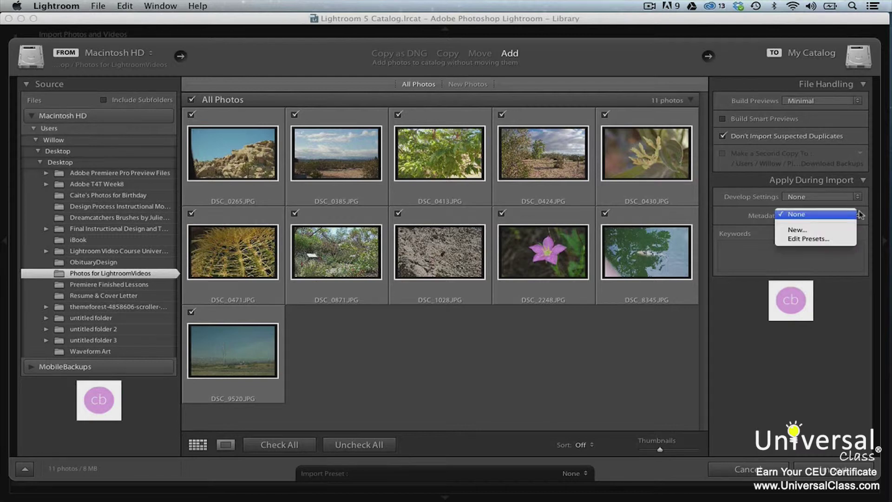
{"action": "left_click", "coordinate": [839, 232]}
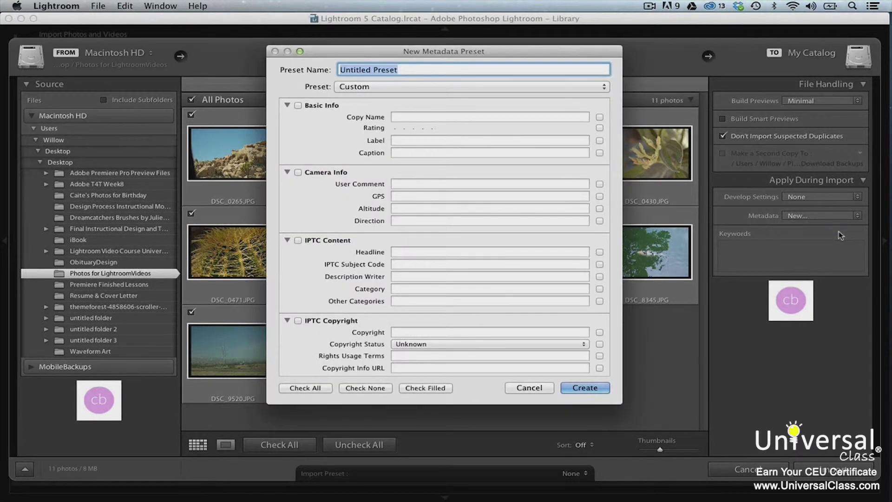
{"action": "type", "text": "Nature"}
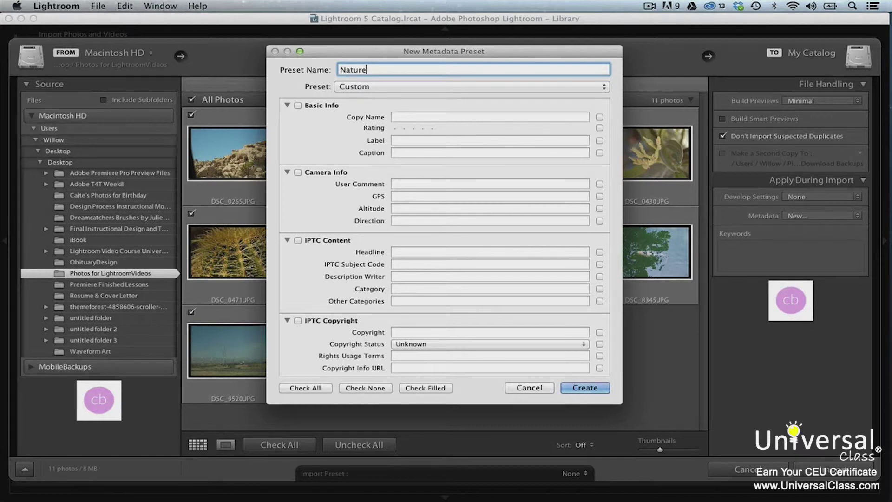
{"action": "left_click", "coordinate": [447, 114]}
{"action": "type", "text": "California"}
{"action": "left_click", "coordinate": [490, 331]}
{"action": "type", "text": "Christia Bowden"}
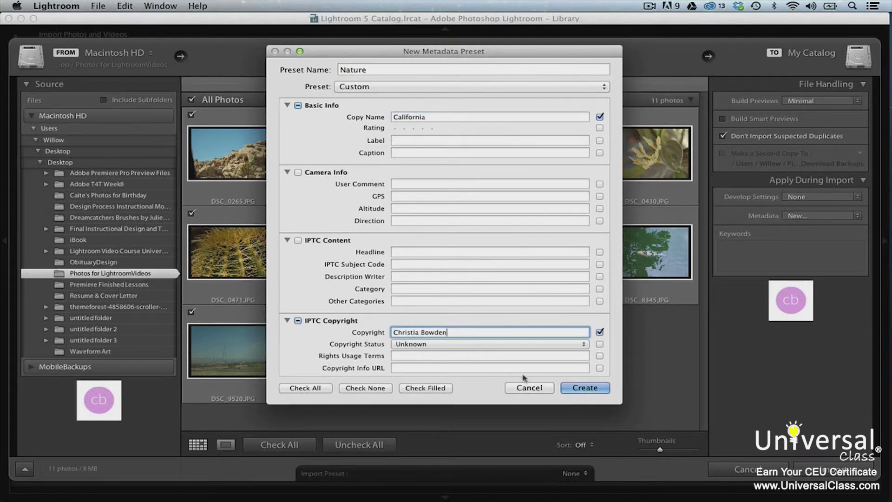
{"action": "left_click", "coordinate": [575, 387]}
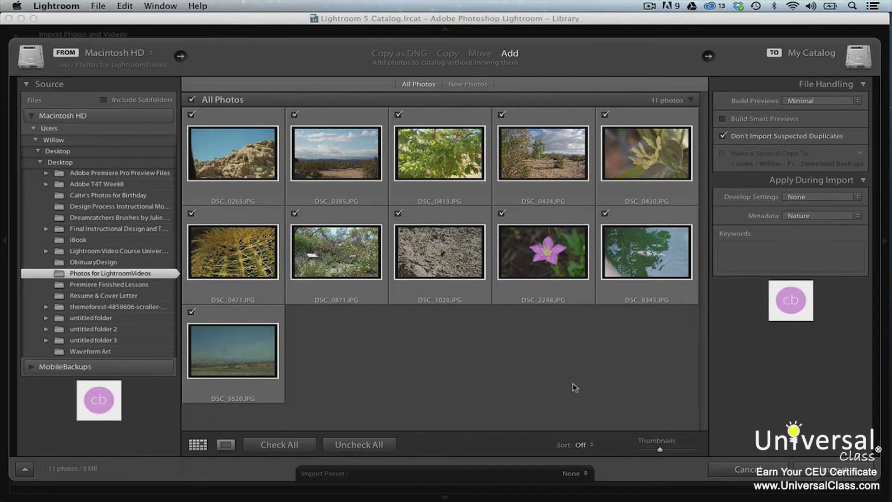
- Add the keywords Nature, Outdoors to the import, keep develop settings at None and previews at Minimal, and import the photos
{"action": "left_click", "coordinate": [856, 199]}
{"action": "left_click", "coordinate": [857, 199]}
{"action": "left_click", "coordinate": [793, 261]}
{"action": "type", "text": "Nature, Outdoors"}
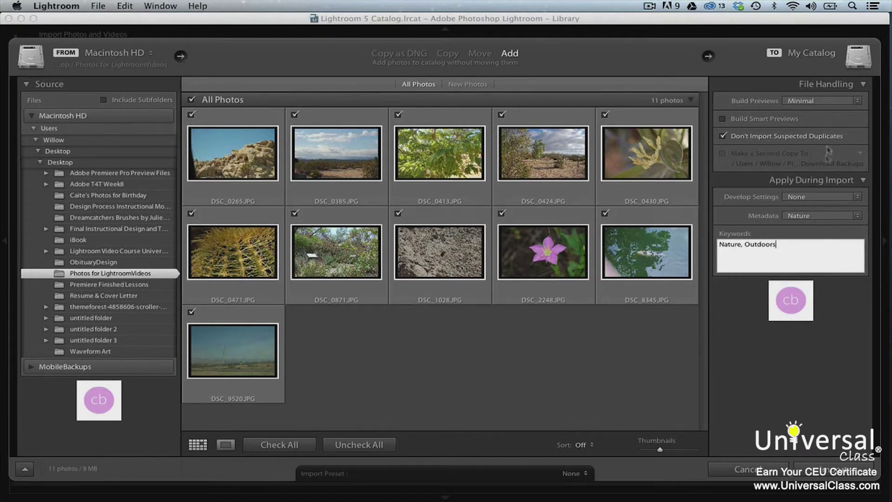
{"action": "left_click", "coordinate": [857, 101]}
{"action": "left_click", "coordinate": [854, 100]}
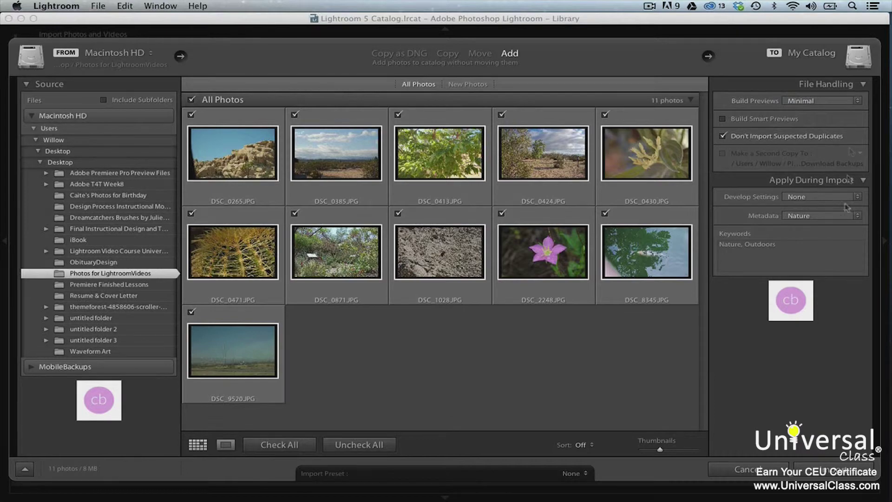
{"action": "left_click", "coordinate": [843, 468]}
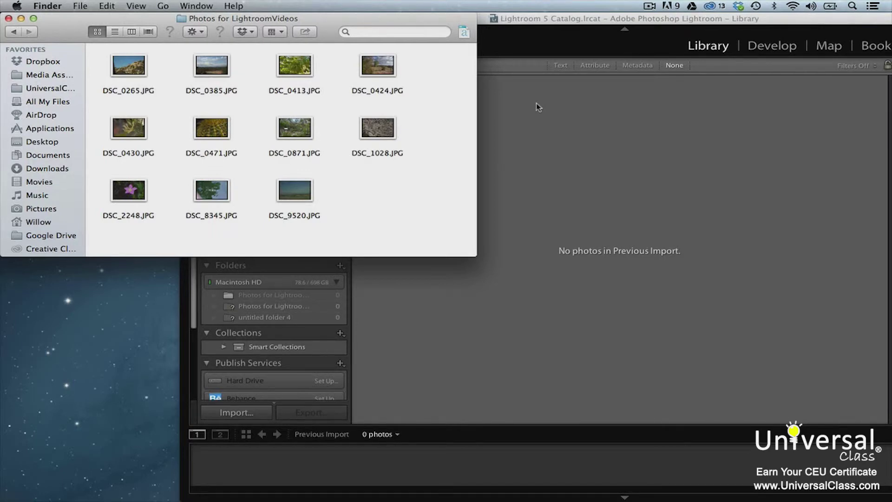
- Bring DSC_1028.JPG from the Finder window into Lightroom's import and also include DSC_0385, DSC_0471, DSC_9520 and DSC_0871
{"action": "left_click_drag", "start_coordinate": [386, 128], "coordinate": [547, 156]}
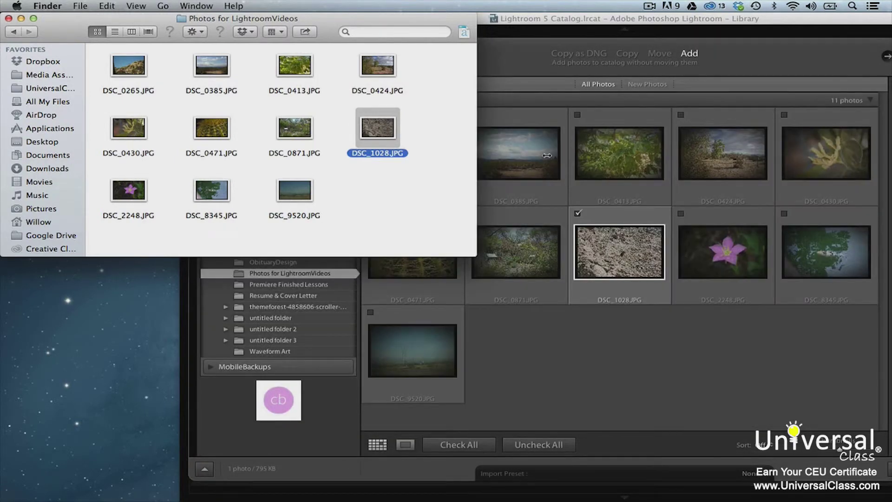
{"action": "left_click", "coordinate": [515, 71]}
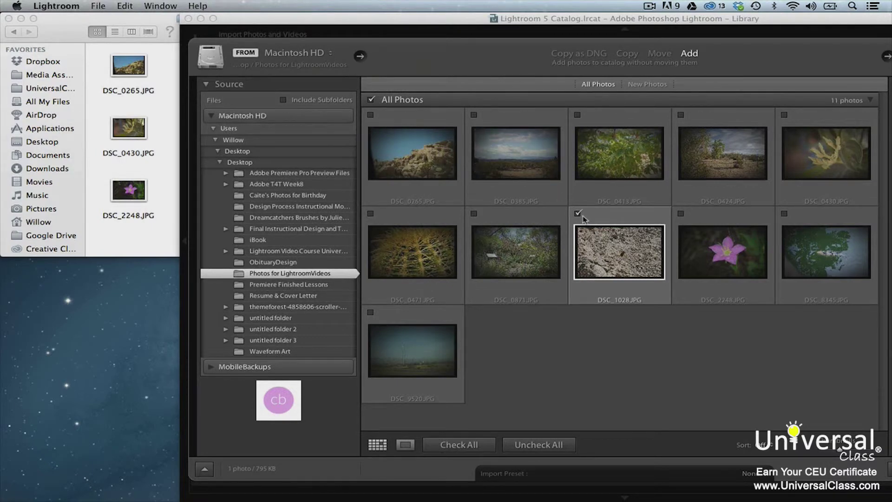
{"action": "left_click", "coordinate": [474, 116]}
{"action": "left_click", "coordinate": [370, 213]}
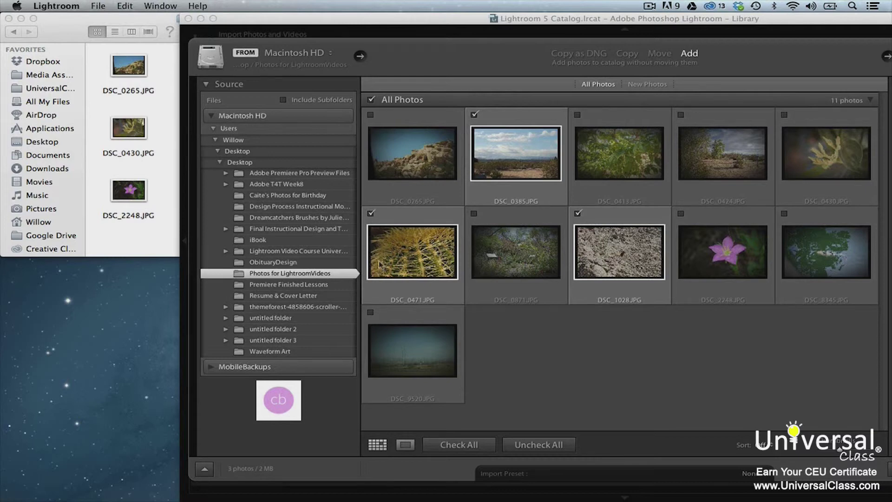
{"action": "left_click", "coordinate": [370, 312]}
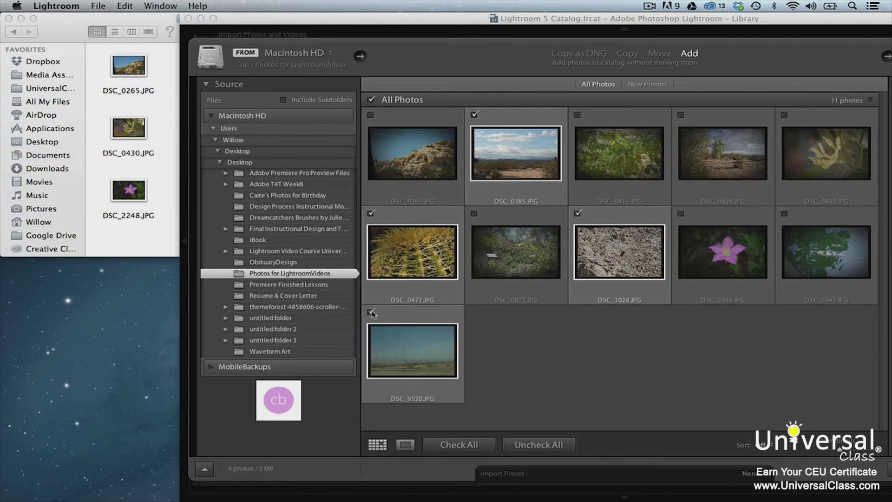
{"action": "left_click", "coordinate": [474, 215]}
- Include all photos of the folder in the import, move the Lightroom window back over the desktop and import them
{"action": "left_click", "coordinate": [470, 443]}
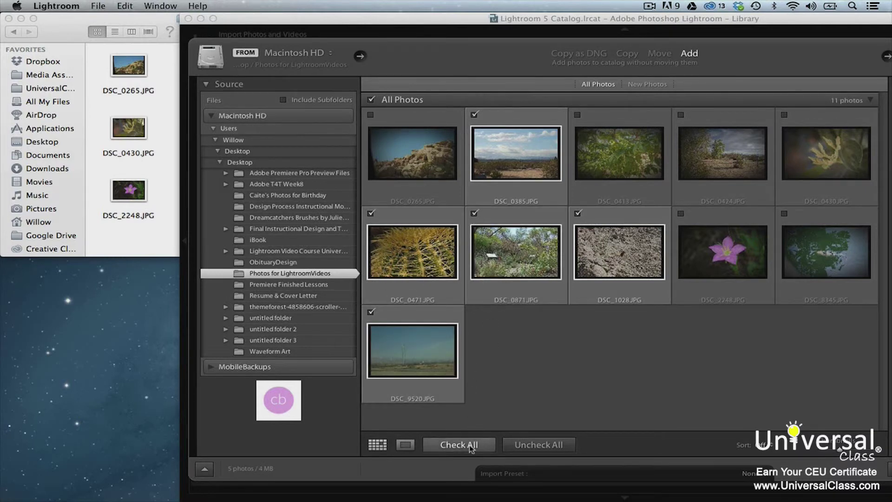
{"action": "left_click_drag", "start_coordinate": [764, 19], "coordinate": [588, 19]}
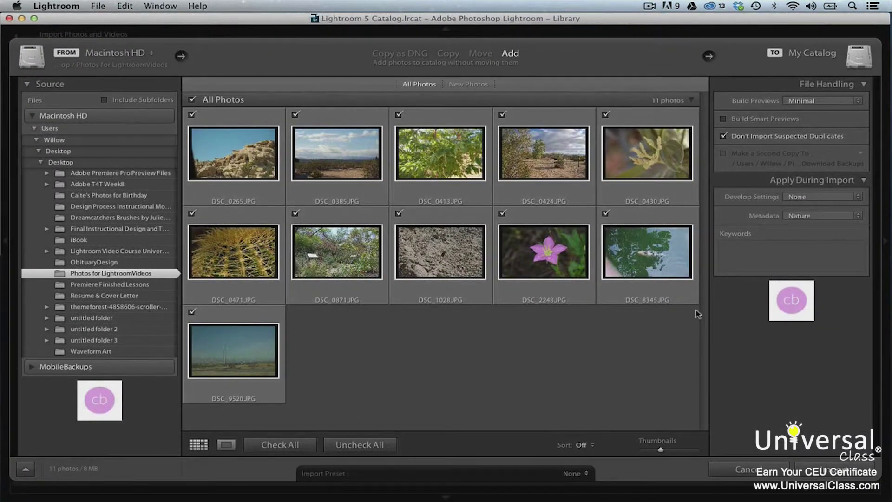
{"action": "left_click", "coordinate": [812, 474]}
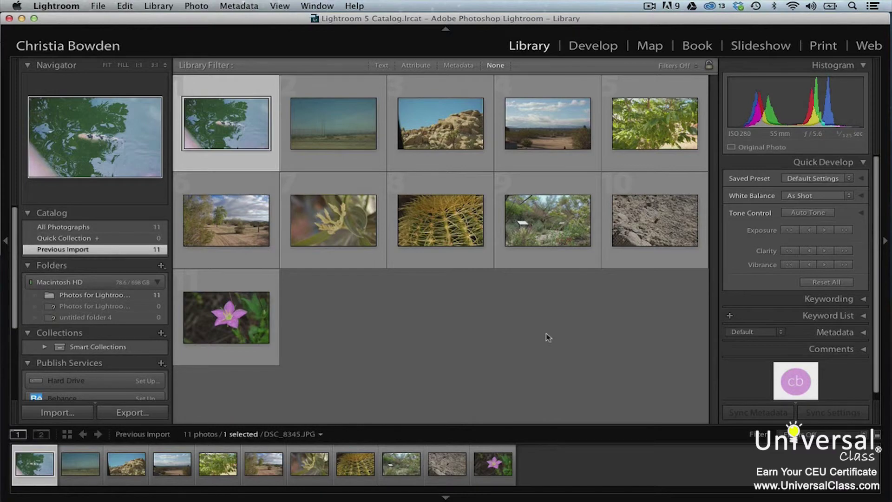
- Start an import from the Movies folder, exclude GranddadAmazingGraceVideo.mov and open HDV_0007.MP4 for a closer look
{"action": "left_click", "coordinate": [98, 6]}
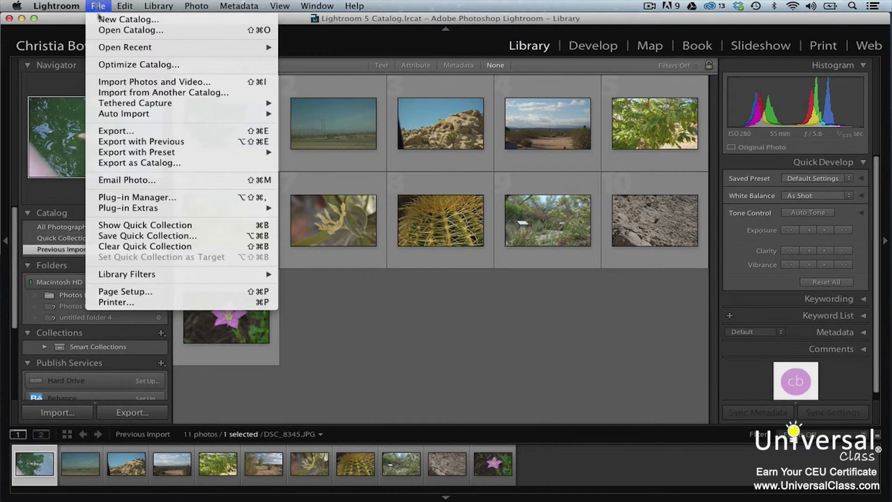
{"action": "left_click", "coordinate": [117, 82]}
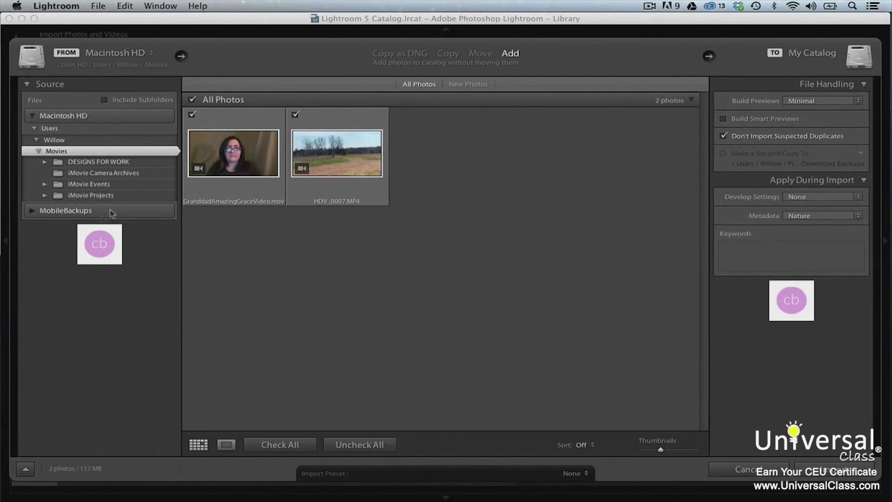
{"action": "left_click", "coordinate": [192, 115]}
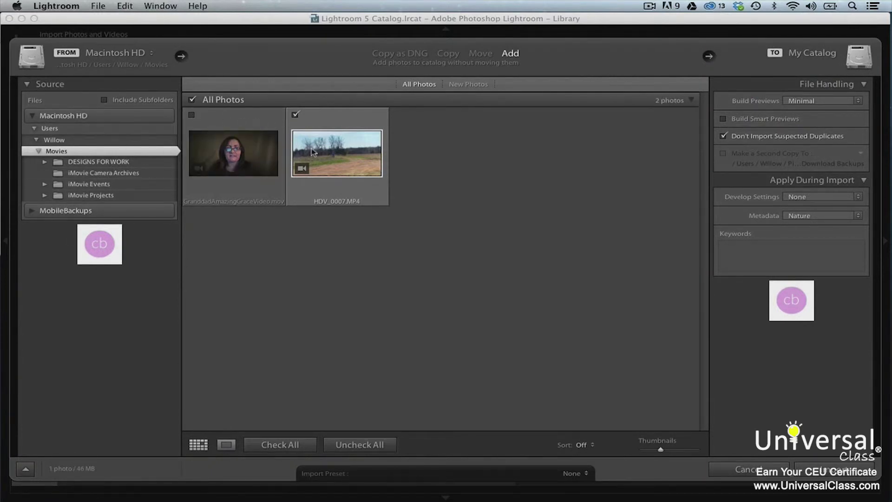
{"action": "double_click", "coordinate": [327, 148]}
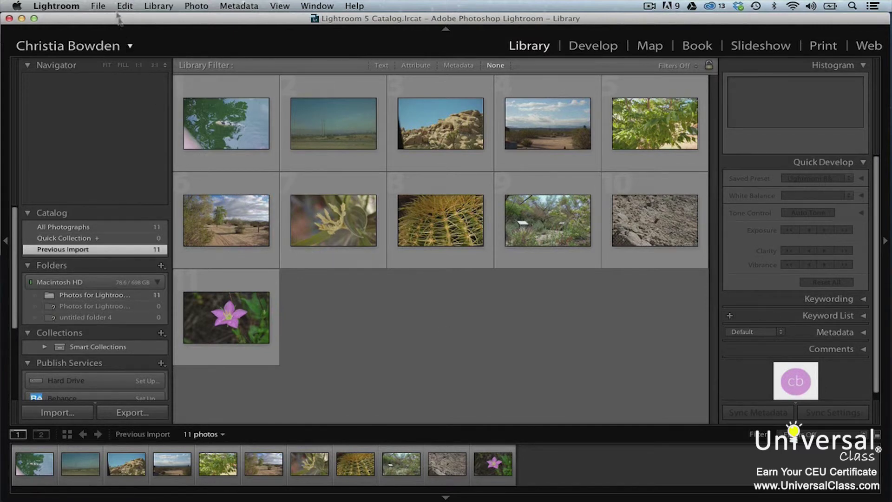
- Start an import from another catalog
{"action": "left_click", "coordinate": [98, 6]}
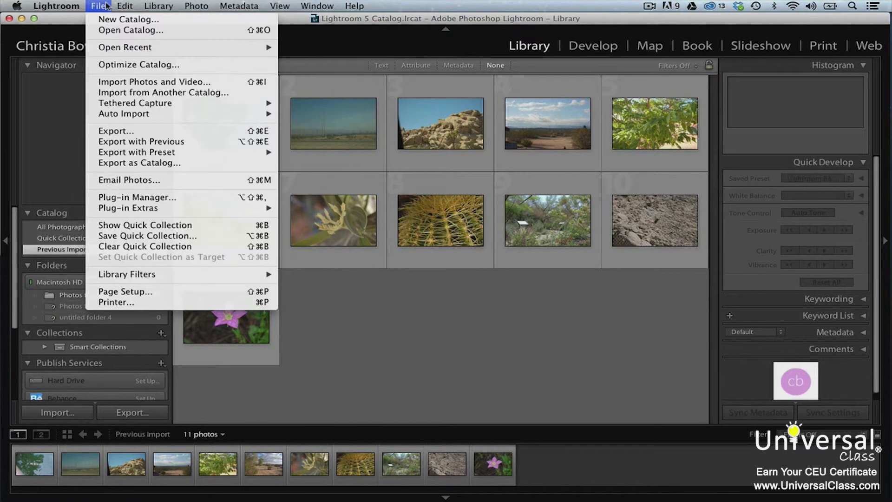
{"action": "left_click", "coordinate": [135, 92]}
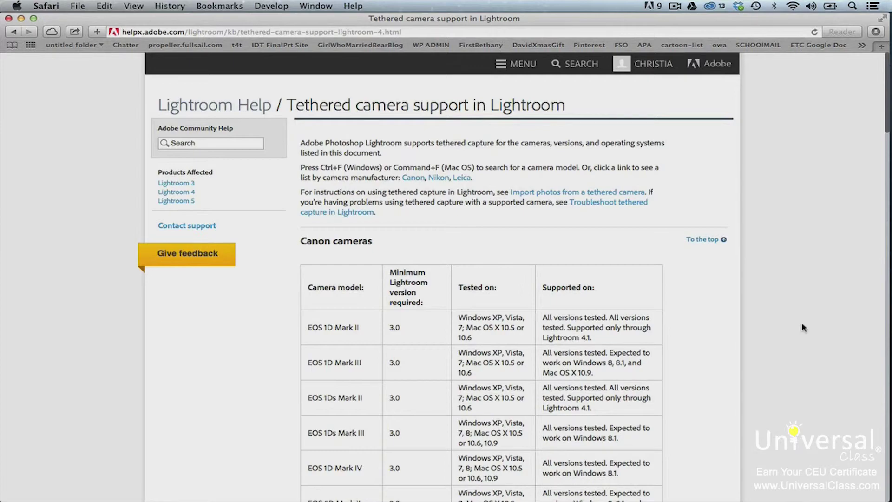
- Examine the Adobe help page's tables of Canon, Nikon and Leica cameras supported for tethered capture
{"action": "scroll", "coordinate": [804, 328], "scroll_direction": "down", "scroll_amount": 10}
{"action": "scroll", "coordinate": [804, 328], "scroll_direction": "down", "scroll_amount": 6}
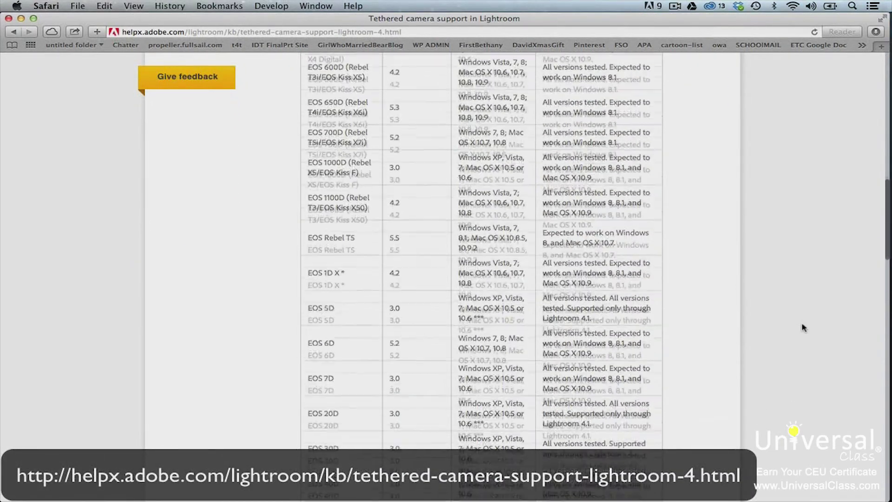
{"action": "scroll", "coordinate": [804, 328], "scroll_direction": "down", "scroll_amount": 15}
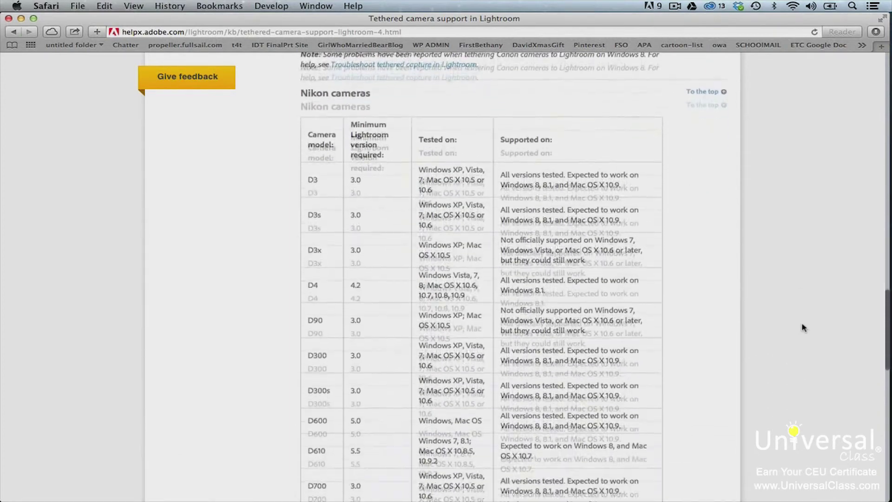
{"action": "scroll", "coordinate": [804, 328], "scroll_direction": "down", "scroll_amount": 8}
{"action": "scroll", "coordinate": [804, 328], "scroll_direction": "down", "scroll_amount": 5}
{"action": "scroll", "coordinate": [804, 328], "scroll_direction": "down", "scroll_amount": 4}
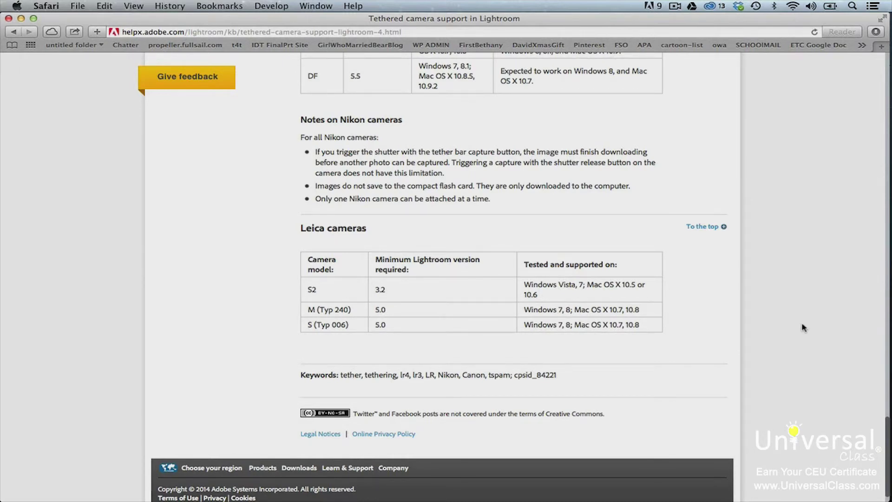
- Switch back to Lightroom and start a tethered capture session named Test, keeping the Session Name - Sequence template
{"action": "key", "text": "super+Tab"}
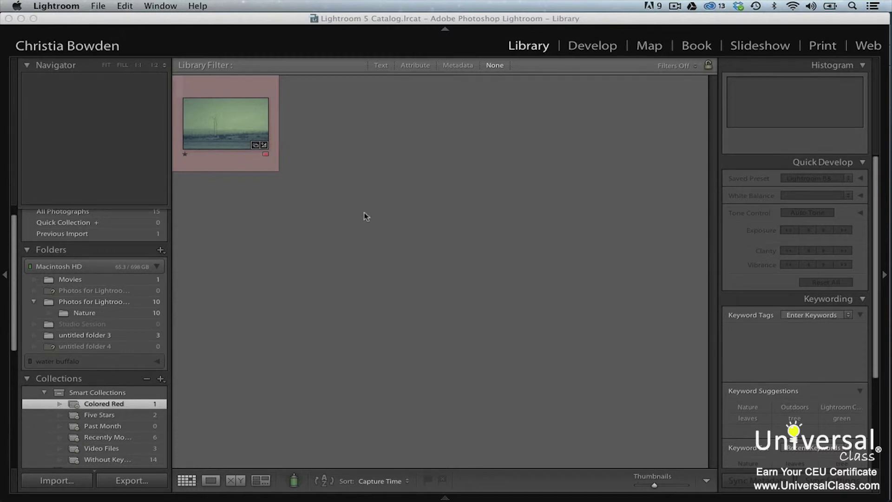
{"action": "left_click", "coordinate": [364, 213]}
{"action": "left_click", "coordinate": [99, 6]}
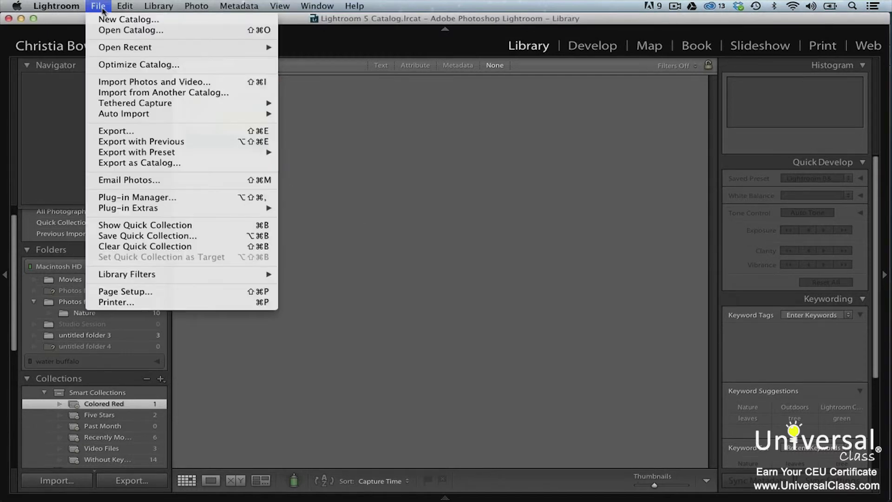
{"action": "mouse_move", "coordinate": [132, 104]}
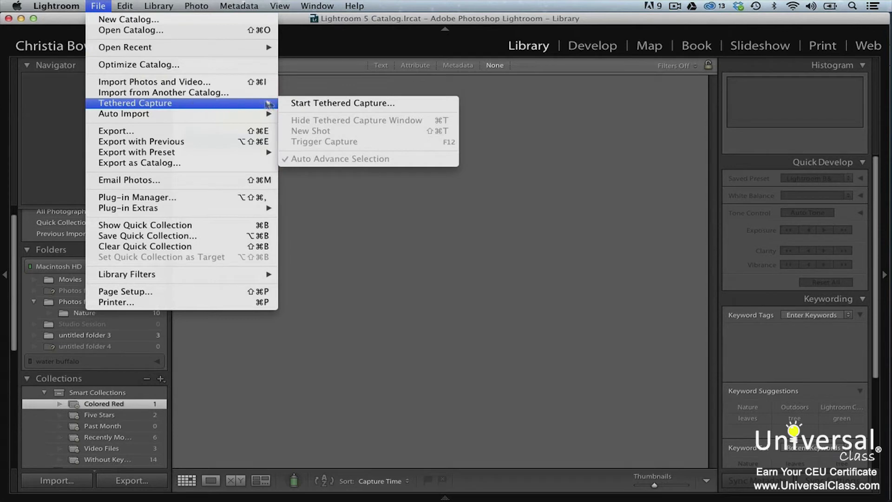
{"action": "left_click", "coordinate": [302, 103]}
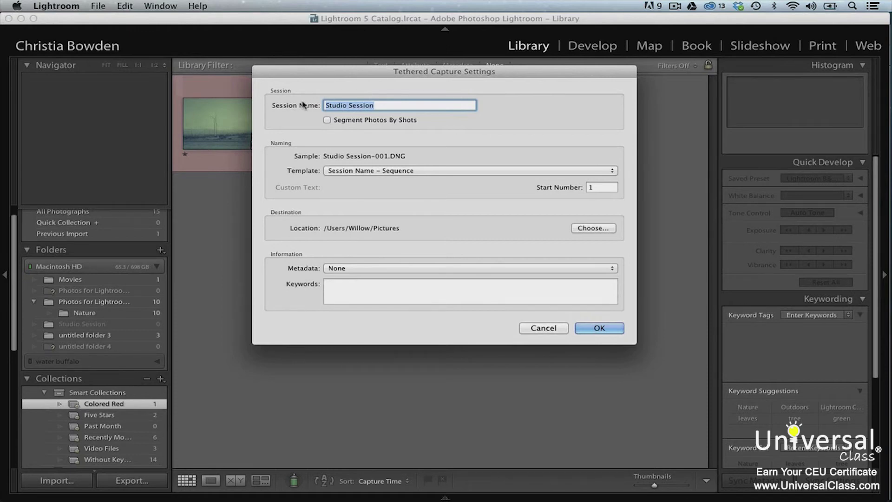
{"action": "type", "text": "Test"}
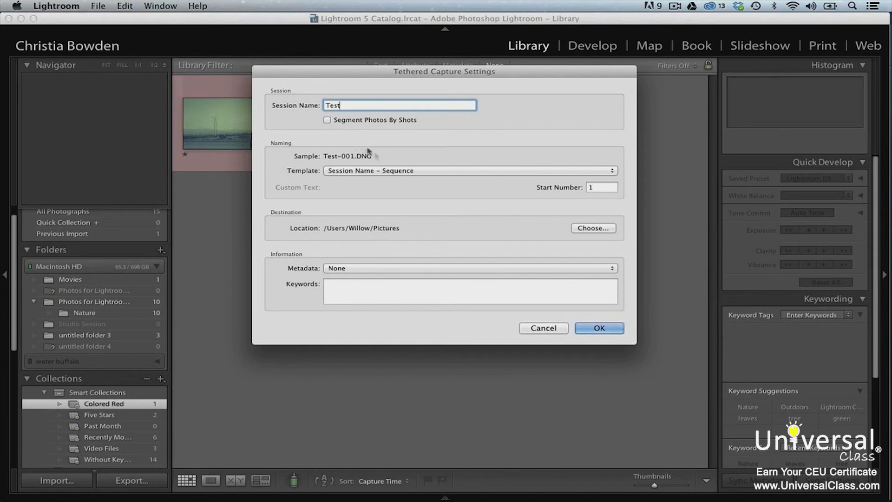
{"action": "left_click", "coordinate": [597, 329]}
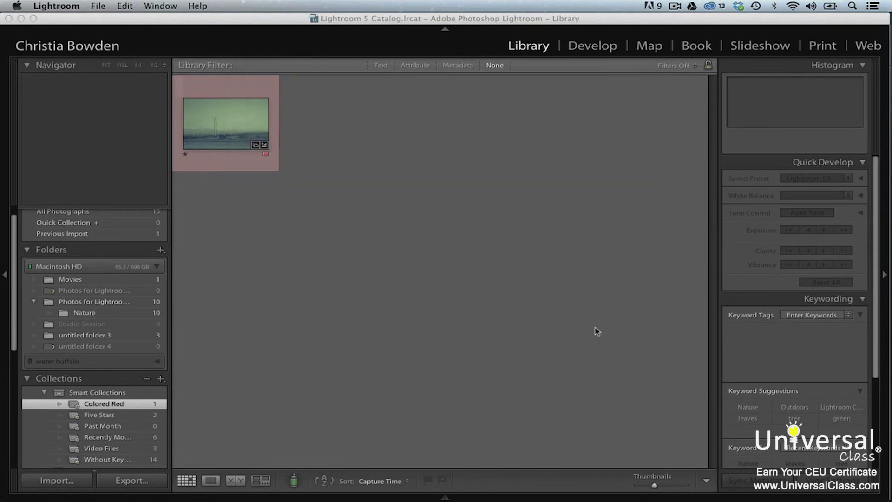